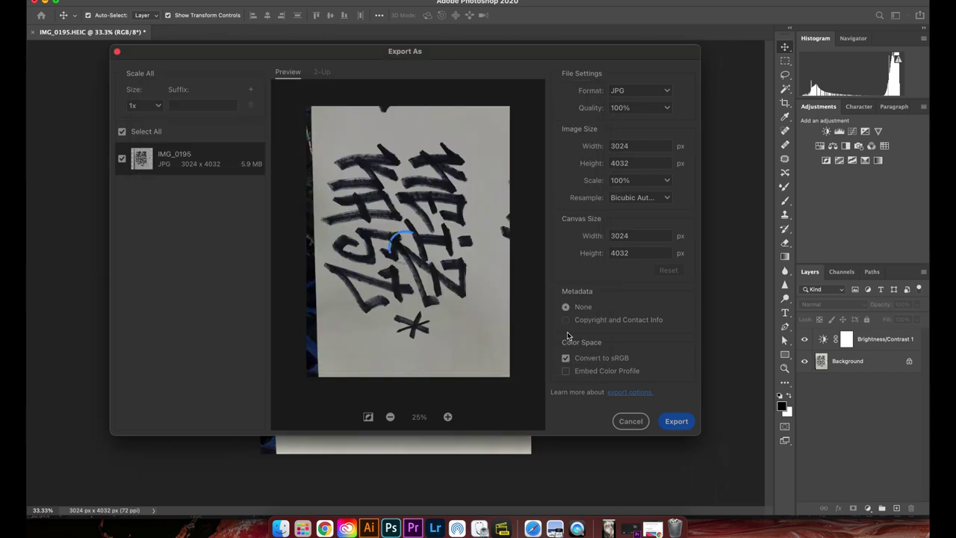
Close the photo document in Photoshop and switch to Illustrator
key(super+w)
click(473, 212)
click(369, 527)
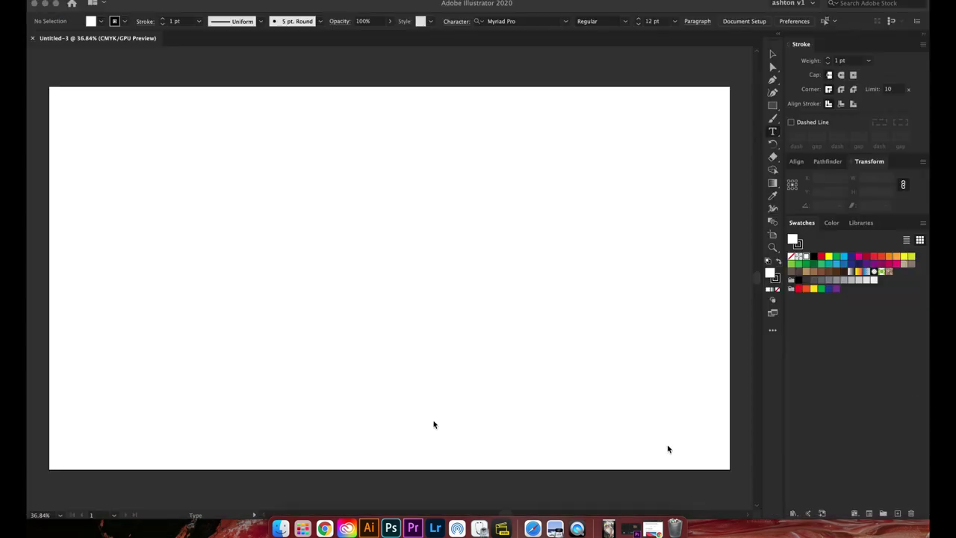
Place IMG_0195.jpg from the desktop onto the blank Illustrator artboard
drag(928, 246, 364, 247)
click(541, 226)
click(457, 32)
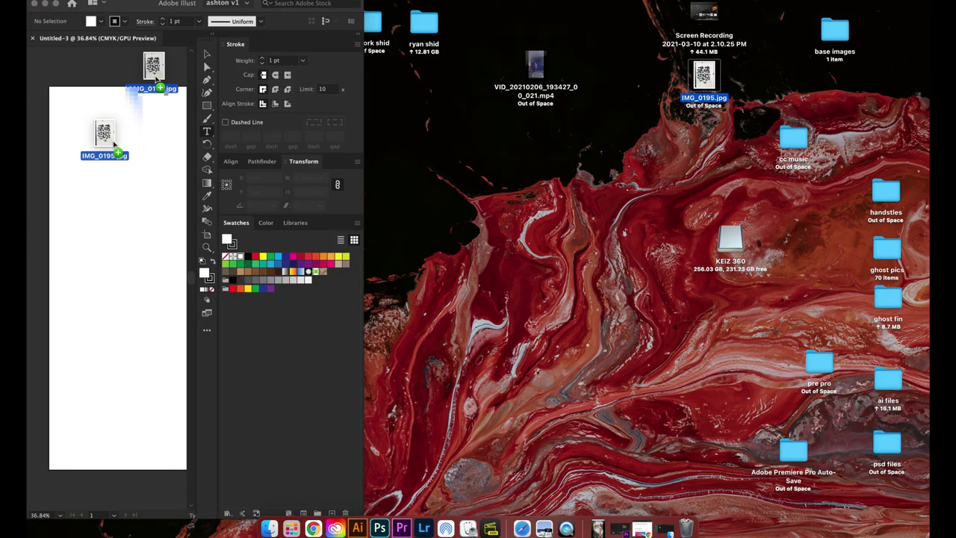
drag(156, 79, 117, 232)
double_click(153, 4)
Rotate the placed photo 90° so the lettering reads upright and reposition it over the artboard
key(v)
drag(459, 258, 611, 230)
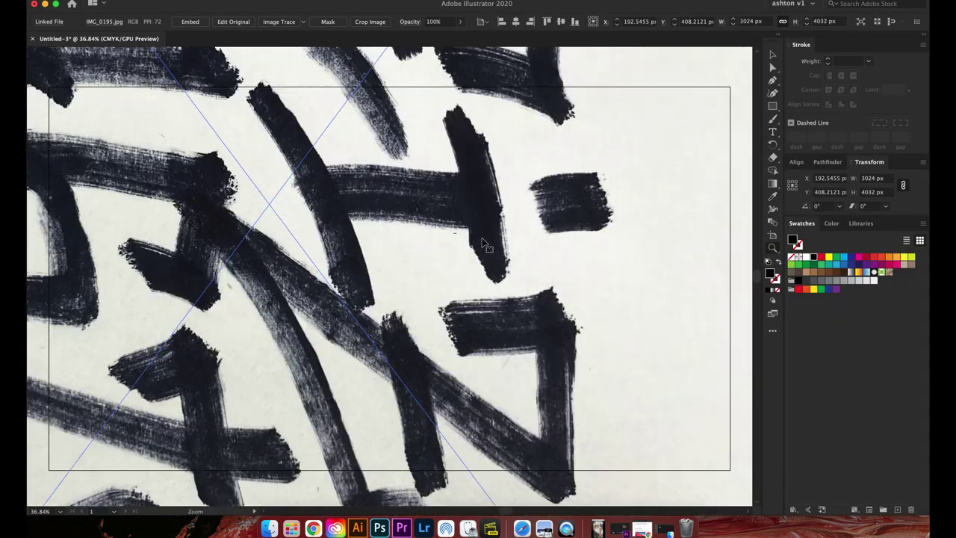
alt+super+click(396, 277)
alt+super+click(396, 277)
alt+super+click(396, 277)
alt+super+click(388, 288)
alt+super+click(388, 288)
drag(501, 401, 549, 154)
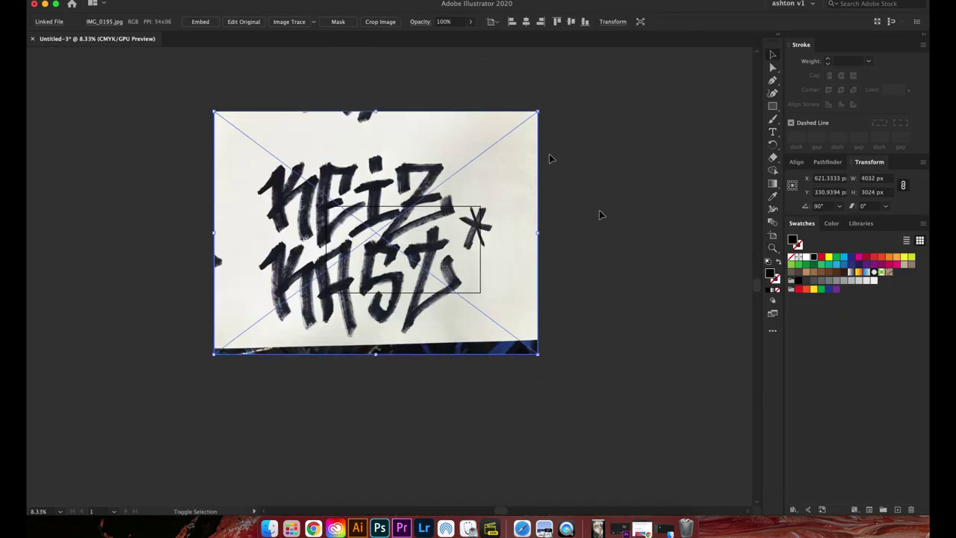
click(549, 154)
super+click(409, 231)
drag(444, 248, 538, 245)
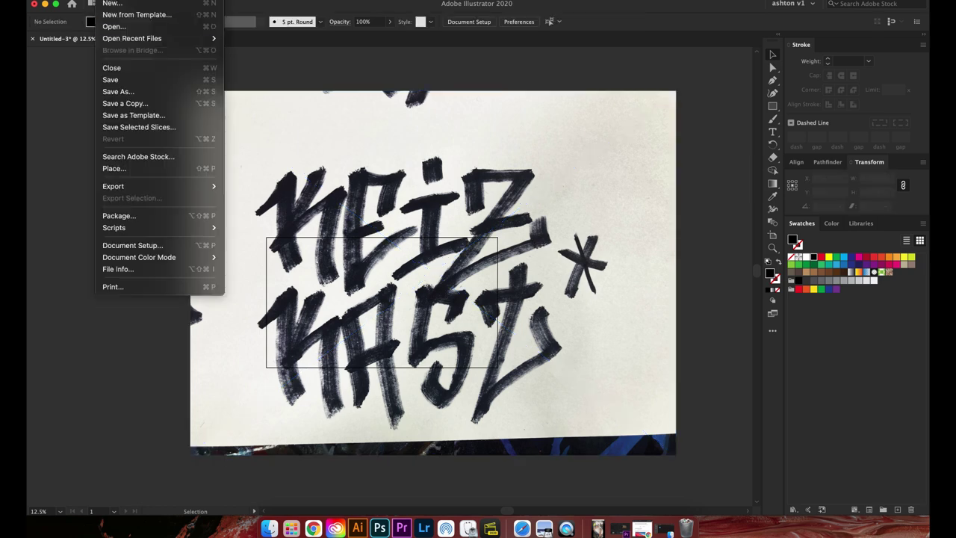
Trace the lettering photo with Image Trace and expand the result into black and white vector shapes
click(287, 22)
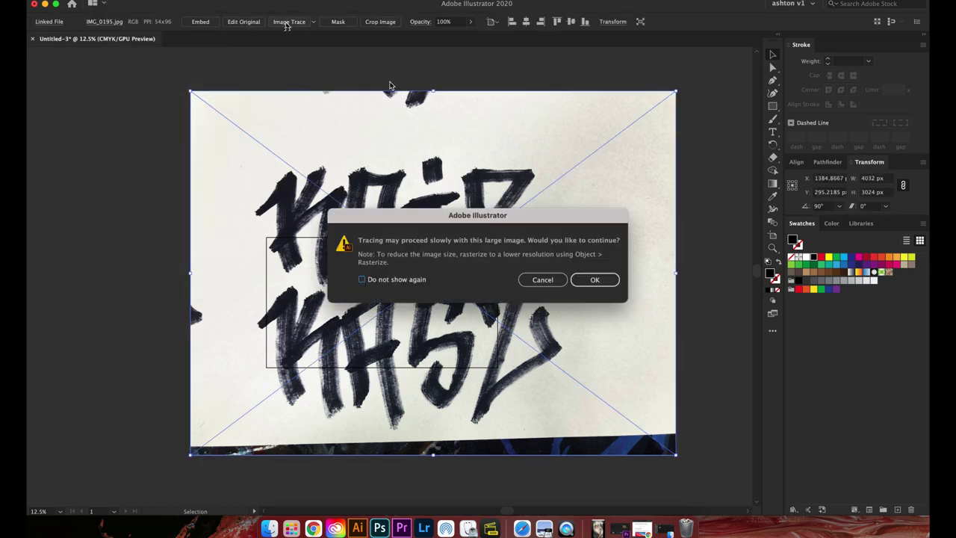
click(596, 280)
click(694, 175)
click(637, 165)
click(213, 1)
click(547, 71)
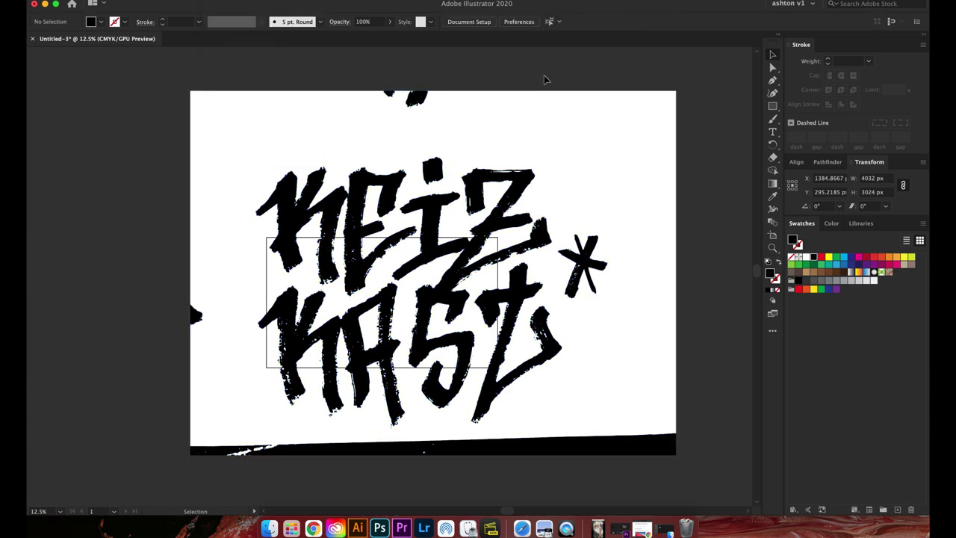
Ungroup the expanded tracing and delete all its white shapes
right_click(556, 149)
click(588, 249)
click(329, 60)
click(223, 3)
click(469, 136)
click(470, 137)
click(223, 2)
mouse_move(239, 98)
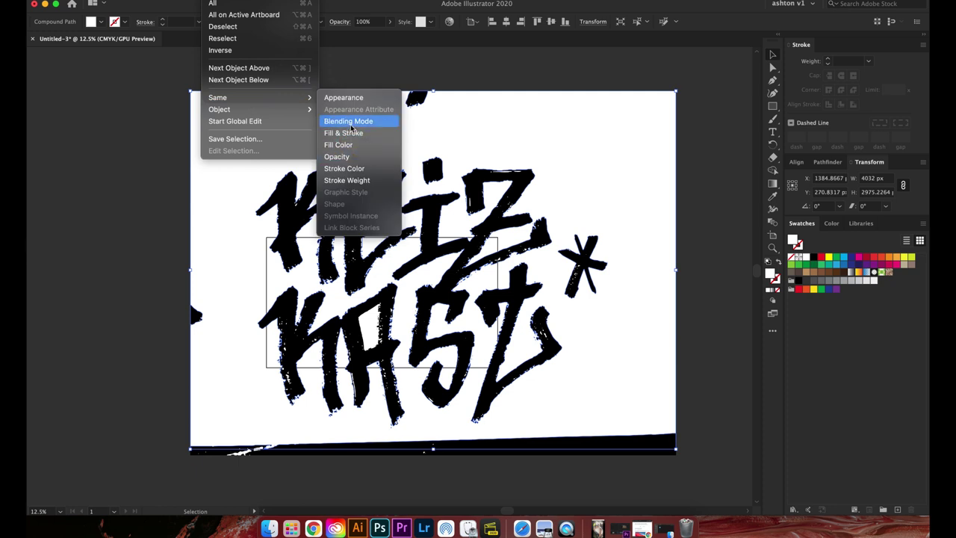
click(351, 126)
key(Delete)
Delete the stray black shapes around the lettering by selecting the lettering and inverting the selection
drag(585, 373, 300, 188)
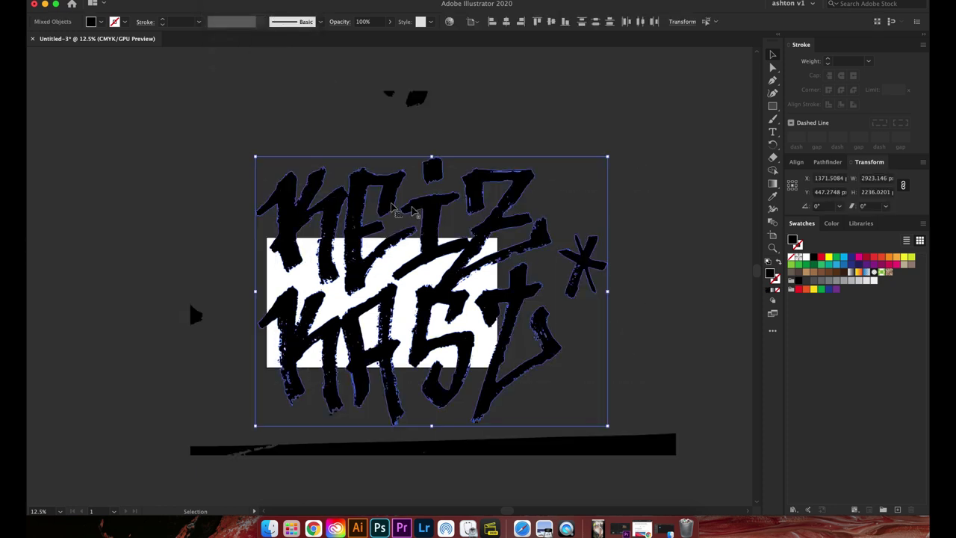
click(222, 1)
click(228, 47)
key(Delete)
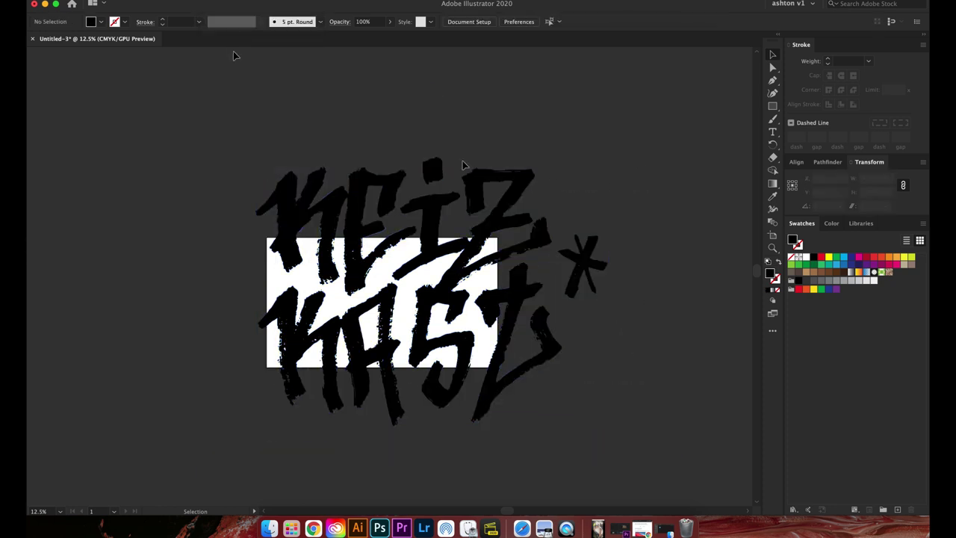
Scale the KEIZ KAST lettering down and position it within the artboard
drag(609, 299, 243, 155)
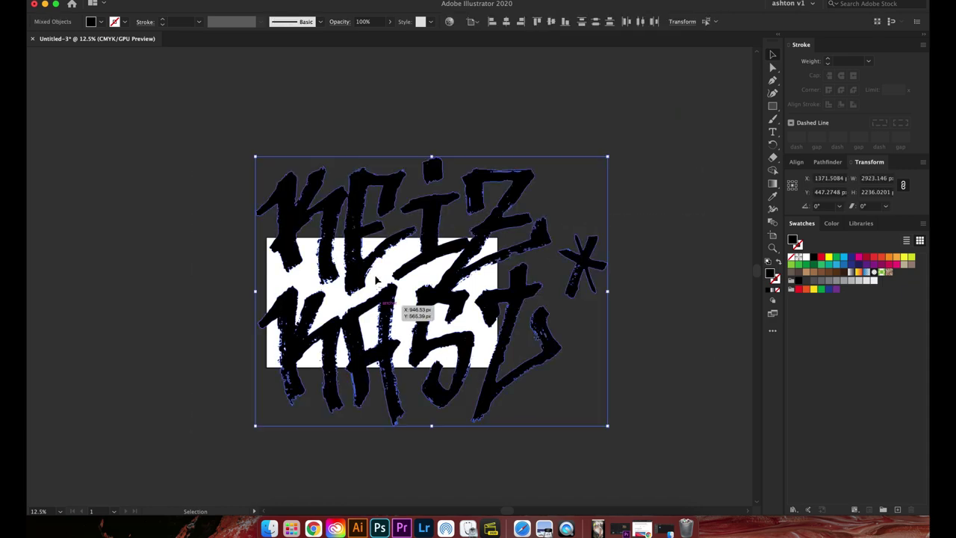
drag(609, 428, 501, 344)
drag(464, 278, 422, 292)
key(super+shift+a)
key(z)
click(409, 317)
drag(299, 275, 454, 316)
key(v)
drag(689, 432, 635, 407)
click(108, 1)
click(149, 180)
click(104, 6)
mouse_move(150, 186)
click(254, 199)
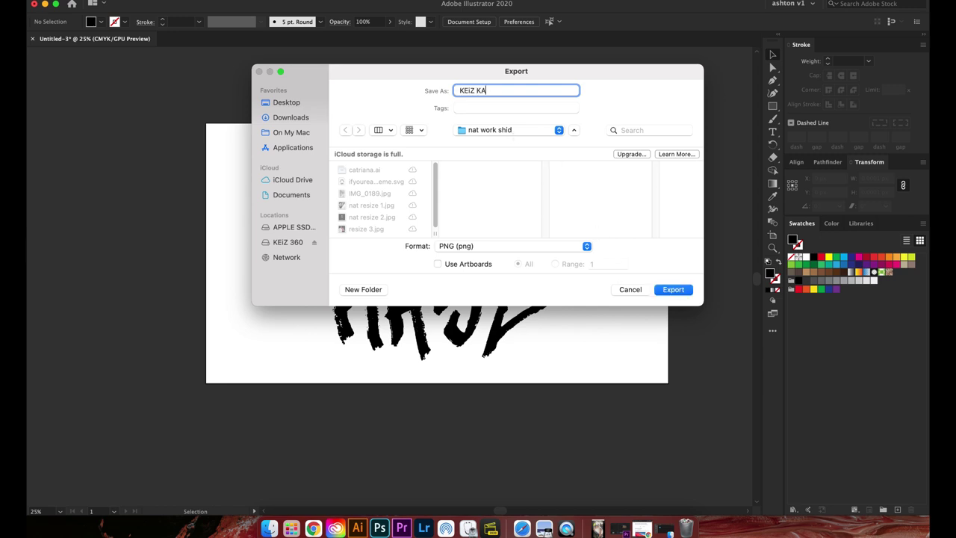
click(501, 230)
click(667, 289)
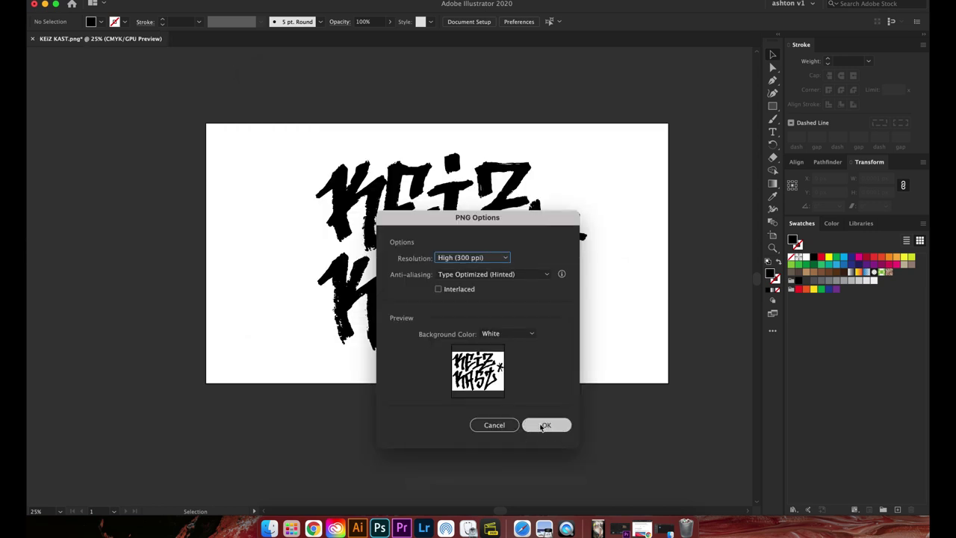
click(501, 427)
click(107, 1)
click(246, 190)
click(107, 1)
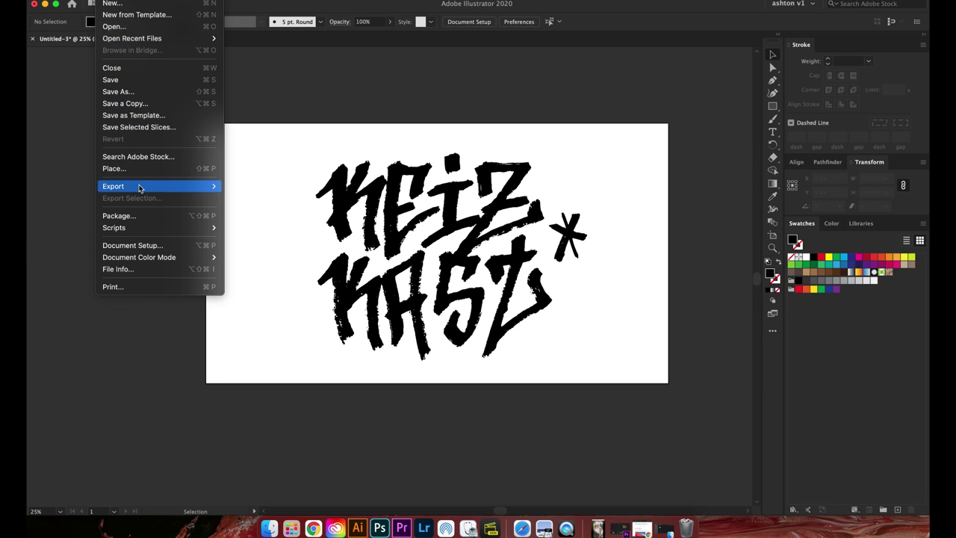
mouse_move(141, 186)
click(262, 202)
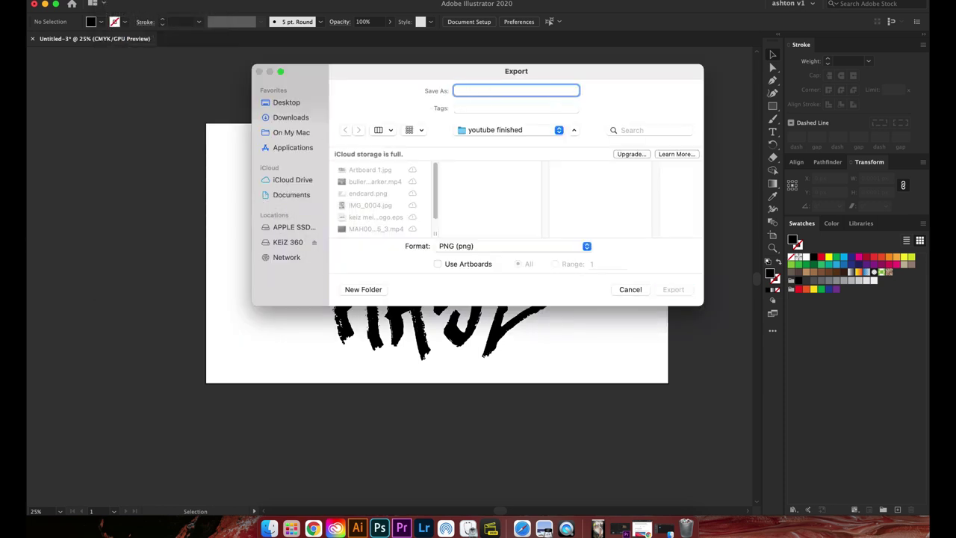
click(626, 289)
Enlarge the lettering to about 1243 × 951 px and export it as KEiZ KAST in SVG format to the youtube finished folder
drag(429, 235, 603, 370)
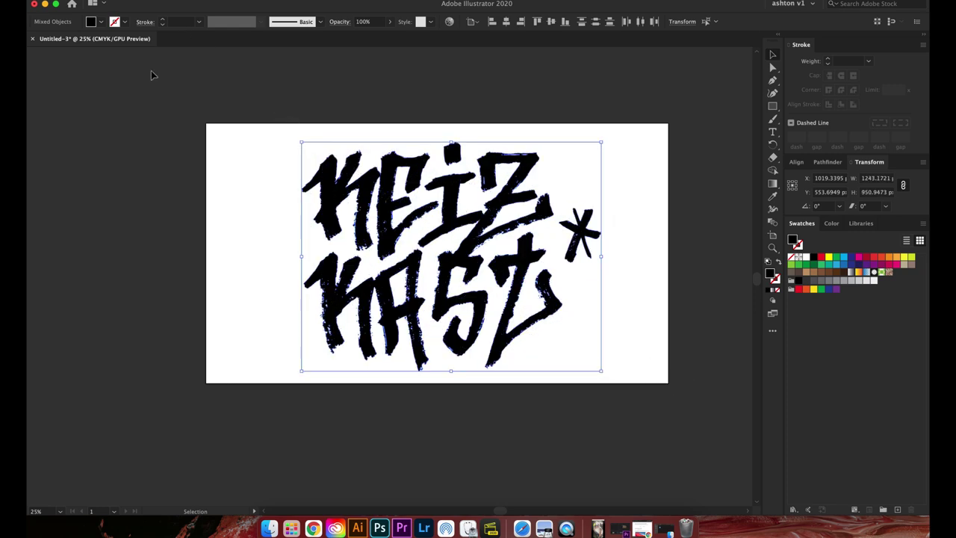
click(152, 74)
click(108, 2)
mouse_move(160, 185)
click(271, 203)
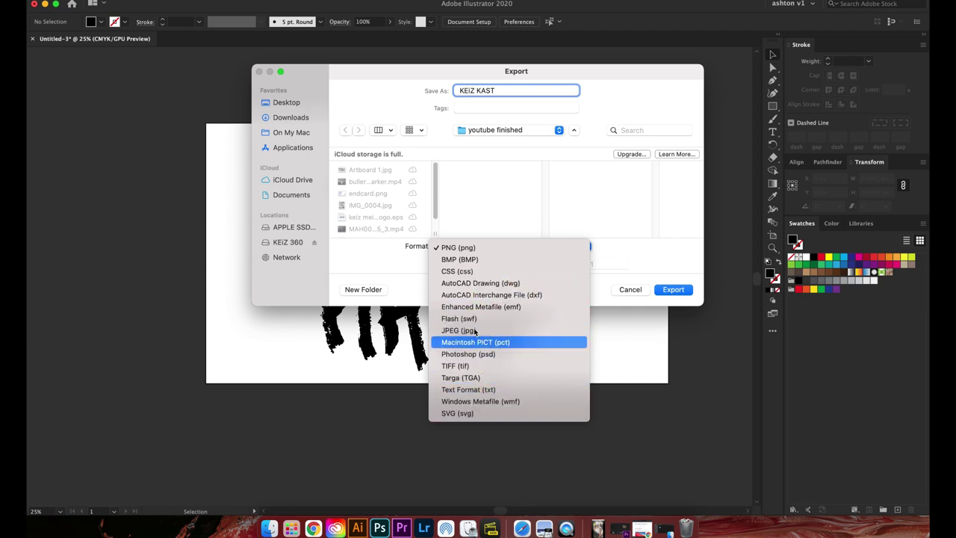
click(493, 413)
click(673, 290)
click(536, 317)
Close the document, saving it as KEiZ KAST in Adobe Illustrator format in the ai files folder on the Desktop
click(32, 39)
key(Return)
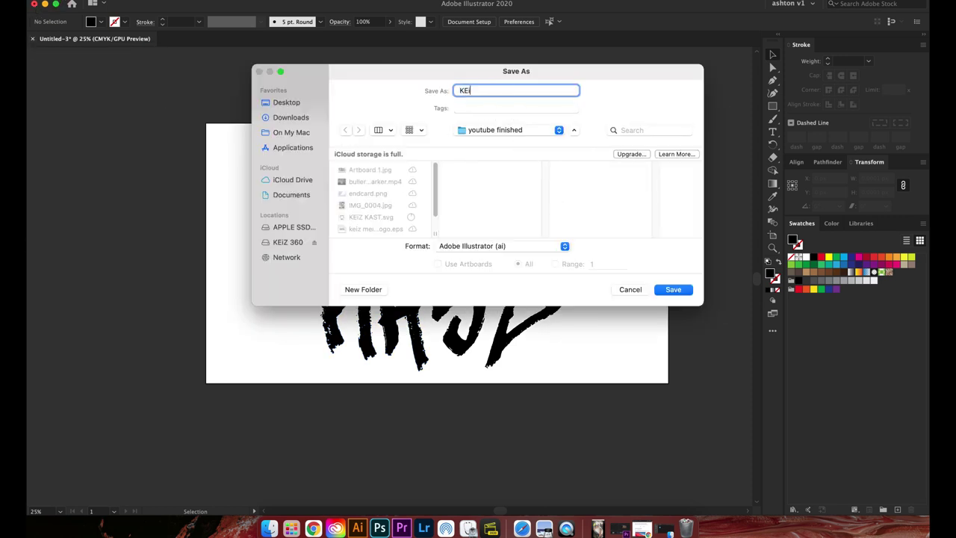
click(559, 130)
click(287, 102)
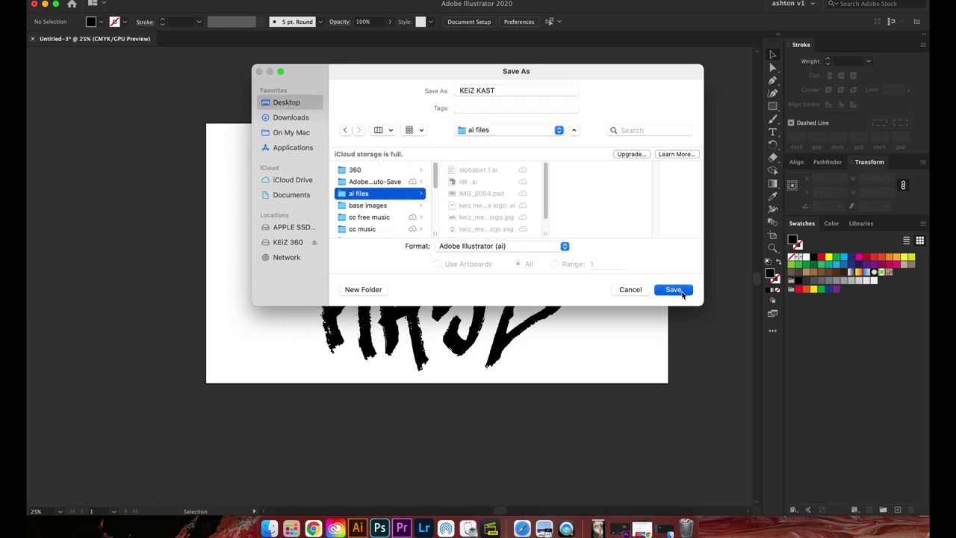
click(674, 290)
click(590, 413)
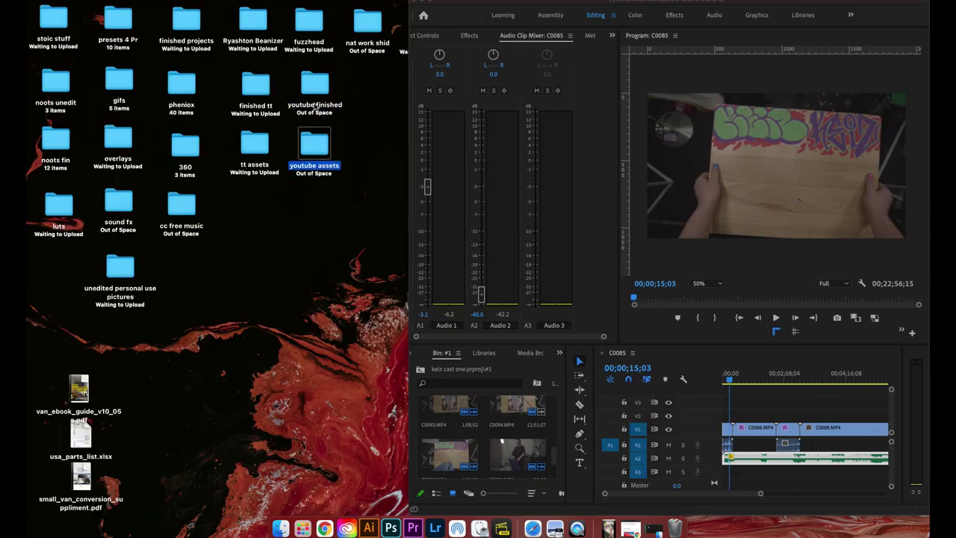
Try to import KEiZ KAST.svg from the youtube finished folder into the Premiere Pro project bin
double_click(314, 146)
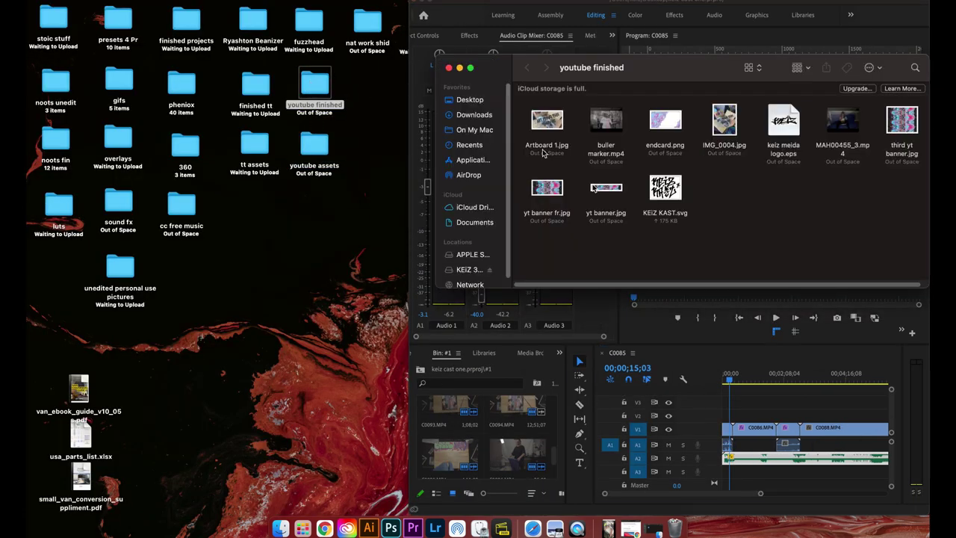
drag(655, 198, 523, 439)
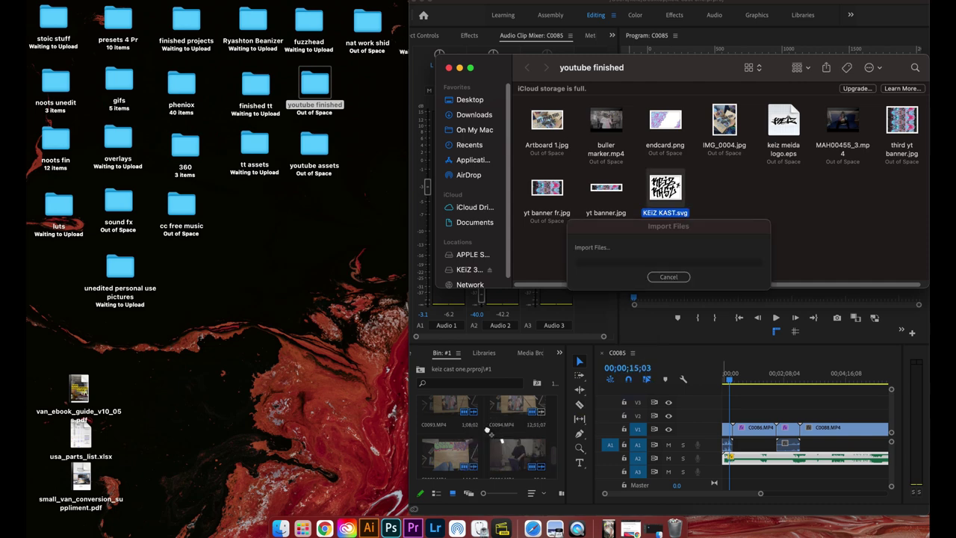
click(669, 320)
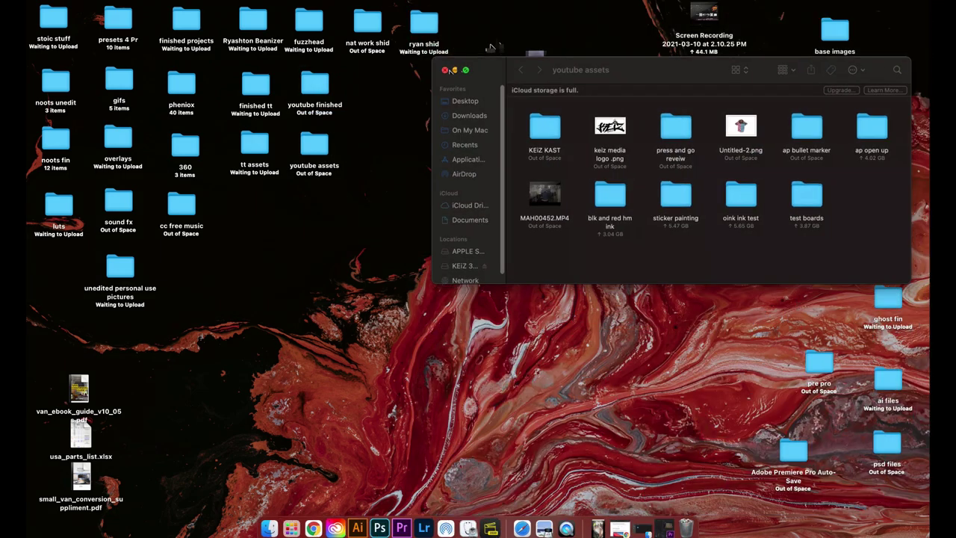
Switch to Illustrator and reopen the recent file KEiZ KAST.ai
click(360, 528)
click(246, 377)
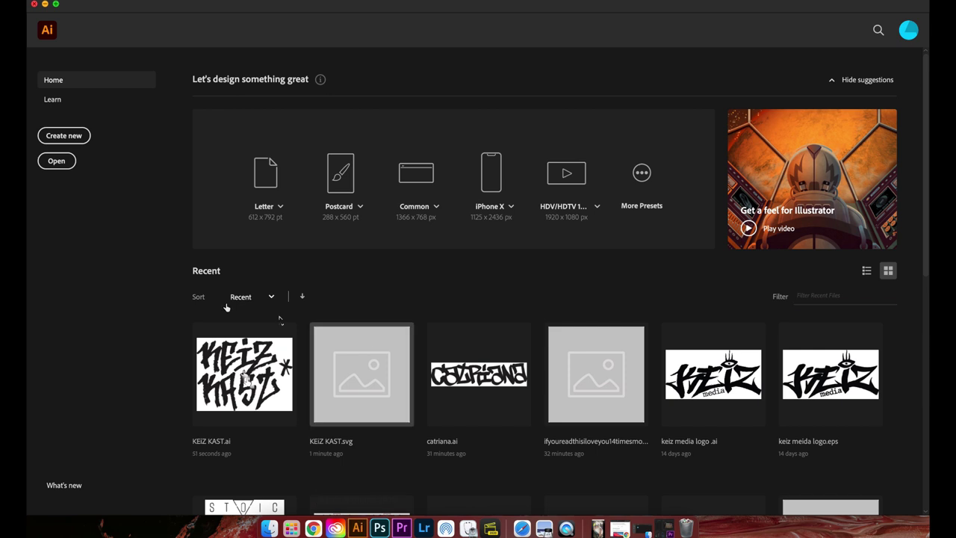
click(103, 2)
click(111, 18)
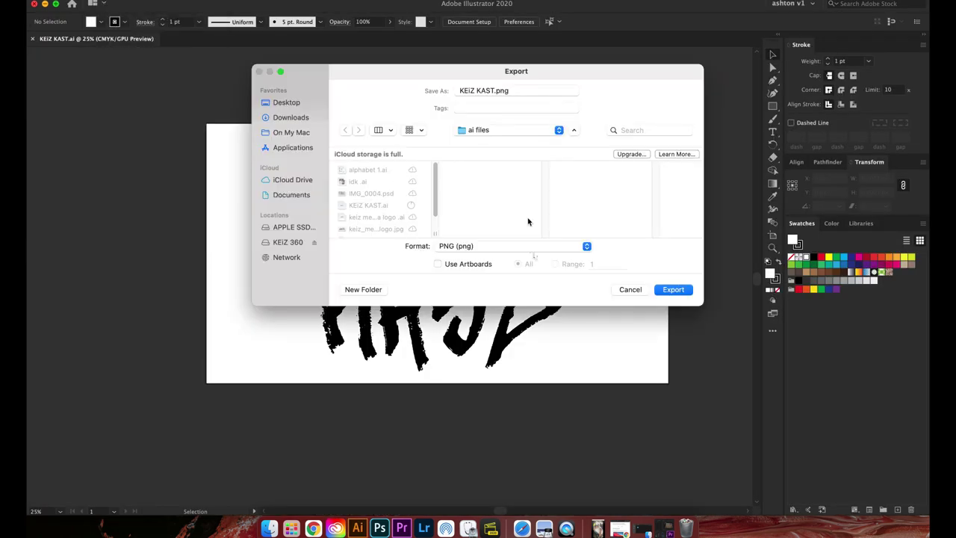
click(526, 246)
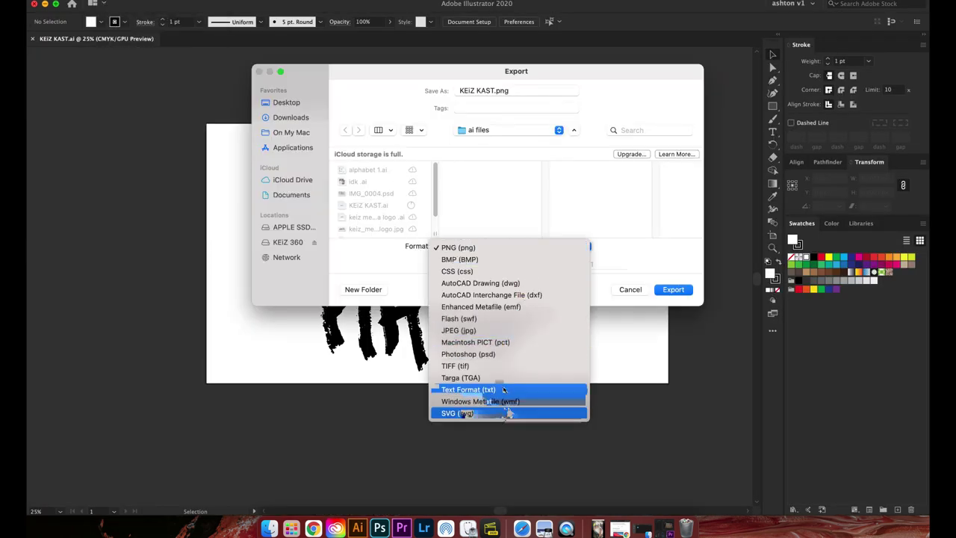
click(623, 279)
click(630, 289)
Save the lettering as KEiZ KAST.eps in Illustrator EPS format
click(104, 6)
click(131, 88)
click(514, 247)
click(514, 258)
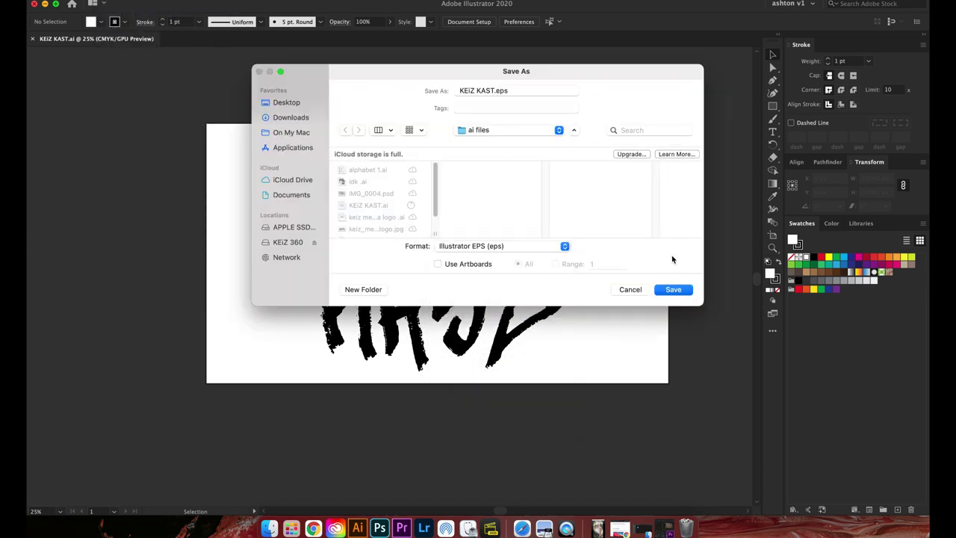
scroll(382, 207, down, 10)
click(377, 215)
click(676, 290)
click(605, 410)
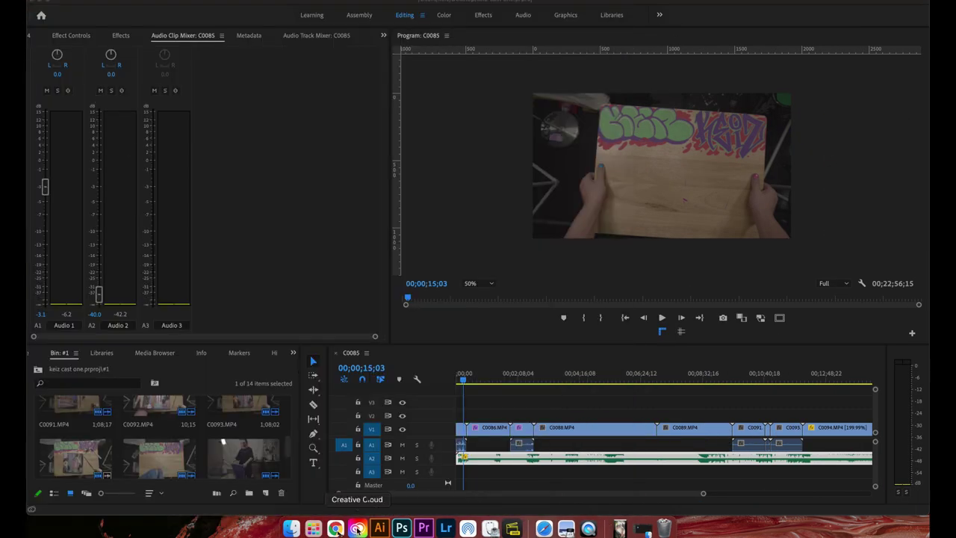
Import KEiZ KAST.eps from its folder on the Desktop into the Premiere Pro project bin
click(335, 529)
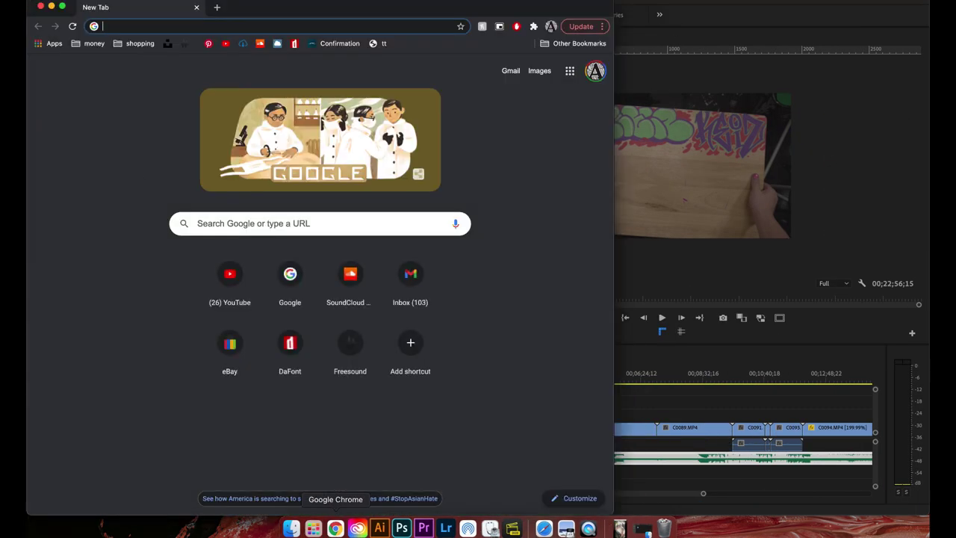
click(51, 7)
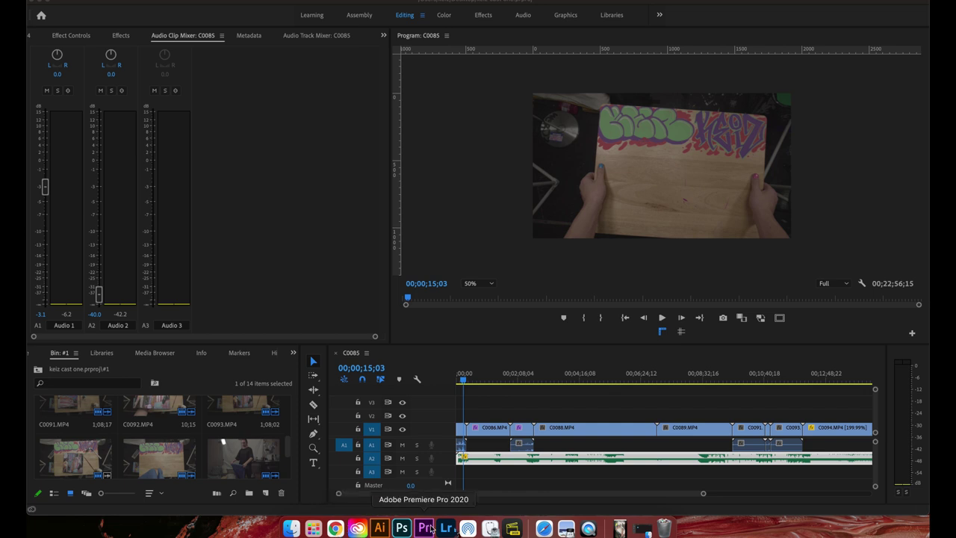
click(631, 530)
click(479, 66)
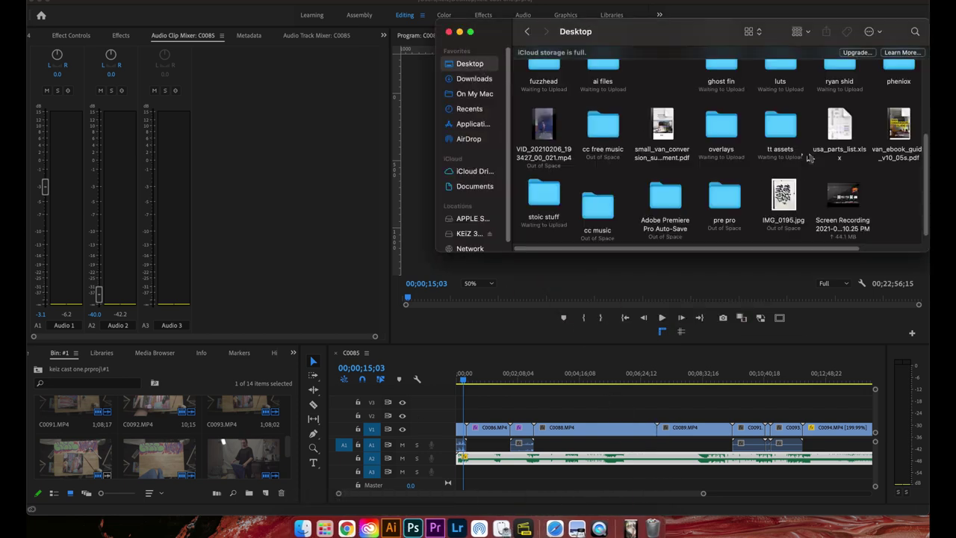
scroll(800, 143, up, 5)
double_click(833, 118)
drag(569, 97, 477, 414)
scroll(237, 435, up, 2)
Place KEiZ KAST.eps on video track V2 above the opening clip, starting at about 00;00;04;14
drag(271, 443, 463, 416)
mouse_move(464, 373)
mouse_down()
mouse_move(484, 379)
mouse_move(464, 379)
mouse_up()
key(equal)
key(equal)
key(space)
drag(476, 416, 463, 416)
Play the opening of the sequence to review the lettering overlay on the footage
drag(465, 379, 458, 379)
key(space)
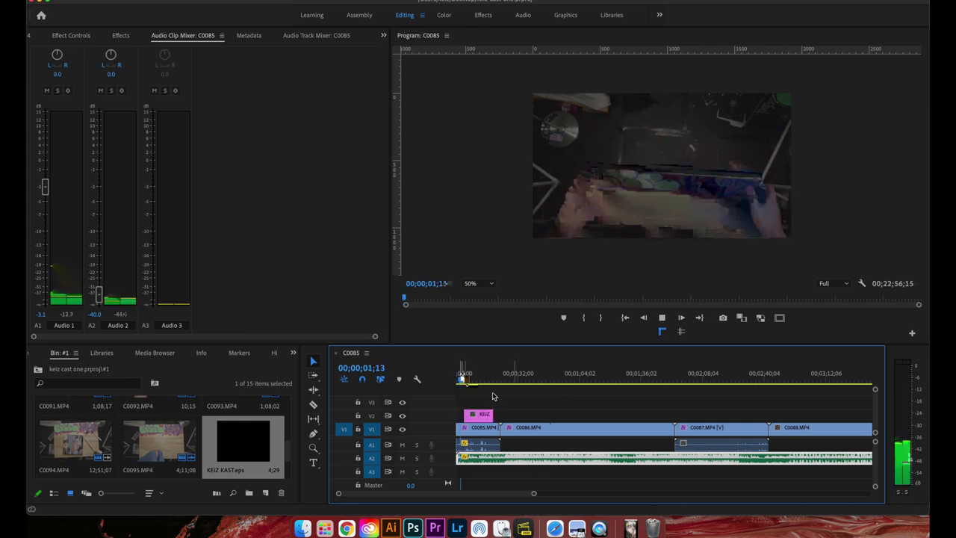
click(482, 372)
key(space)
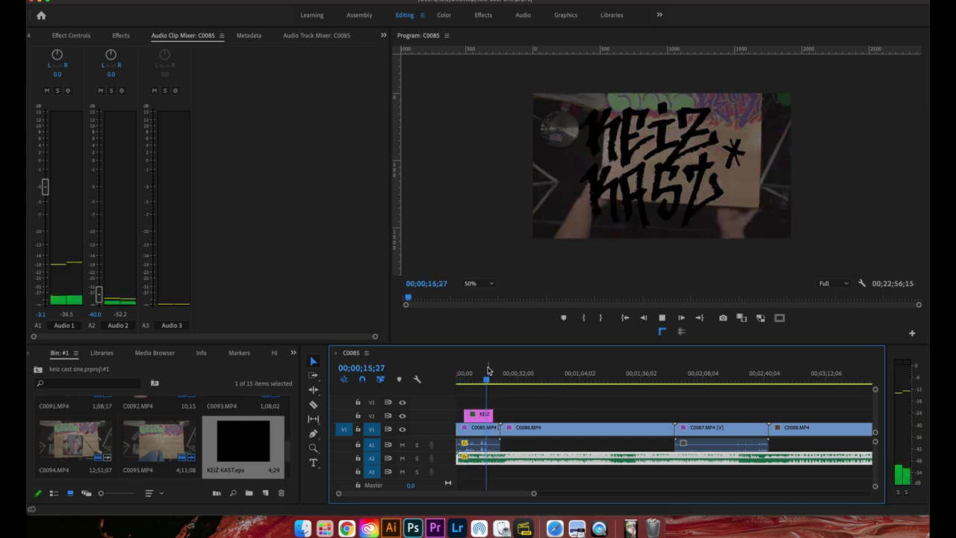
key(space)
Show the KEiZ KAST.eps clip's effect controls and add Position and Scale keyframes at the clip's start
drag(482, 382, 476, 382)
click(476, 415)
click(71, 36)
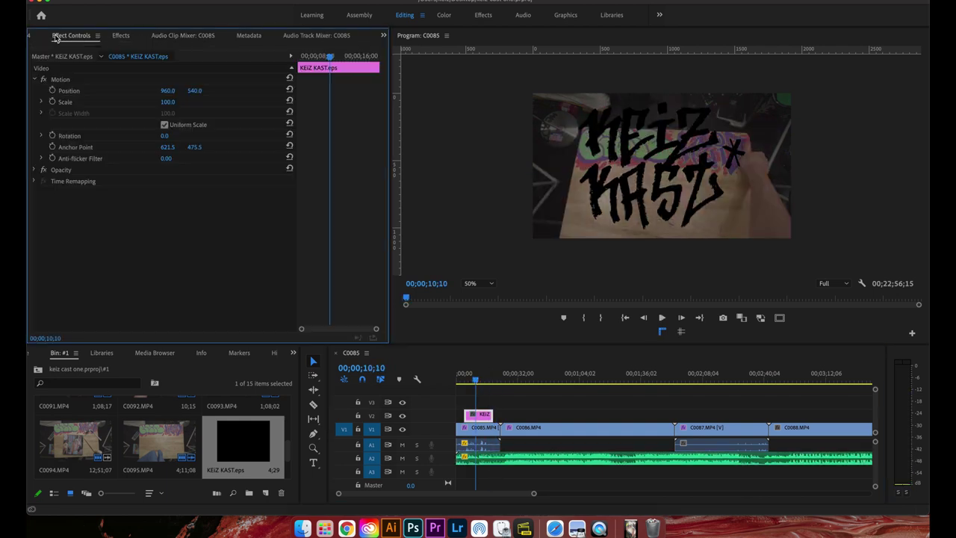
key(Up)
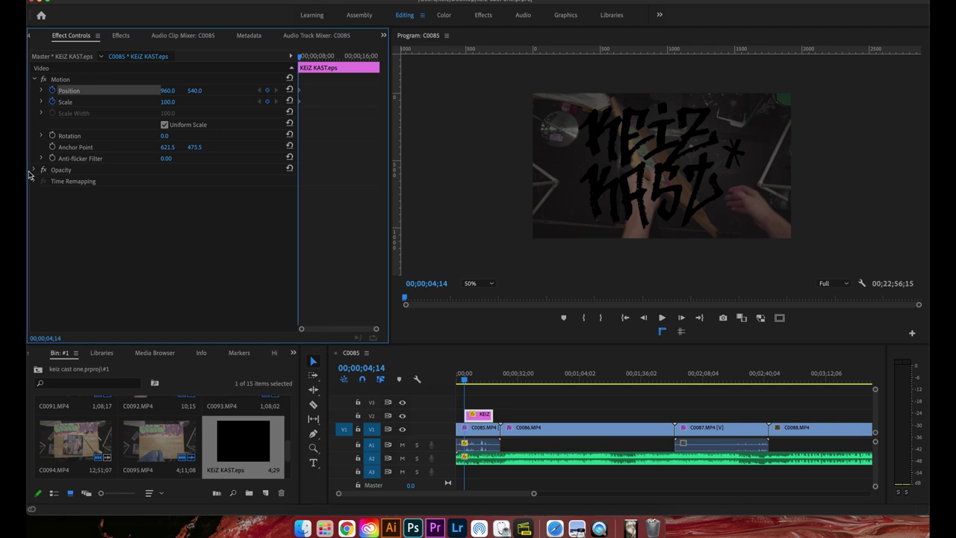
Animate the lettering's Scale from 0 at the clip's start to 100 at 00;00;05;11, adding Opacity keyframes over the same span
drag(299, 57, 299, 57)
mouse_move(173, 192)
mouse_down()
mouse_move(112, 193)
mouse_move(179, 193)
mouse_up()
drag(298, 57, 304, 56)
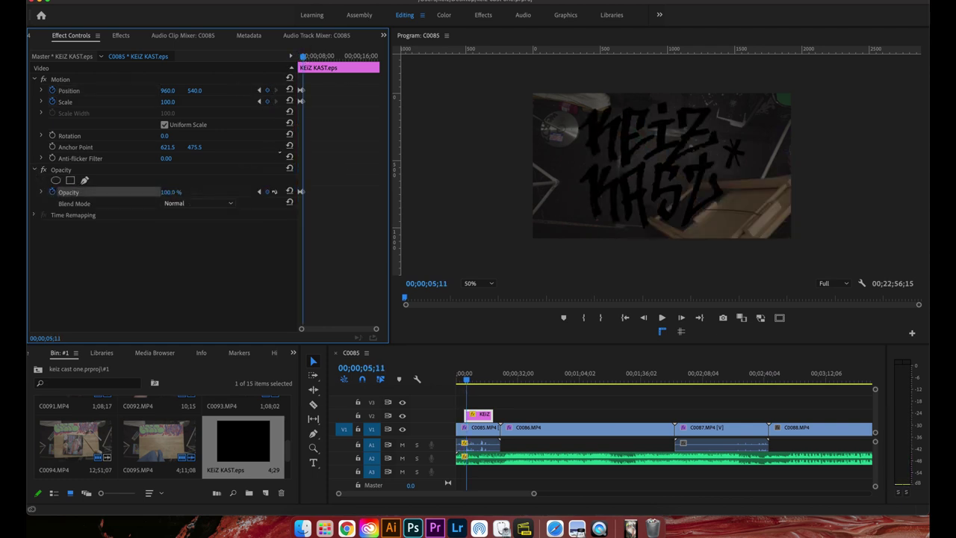
click(259, 101)
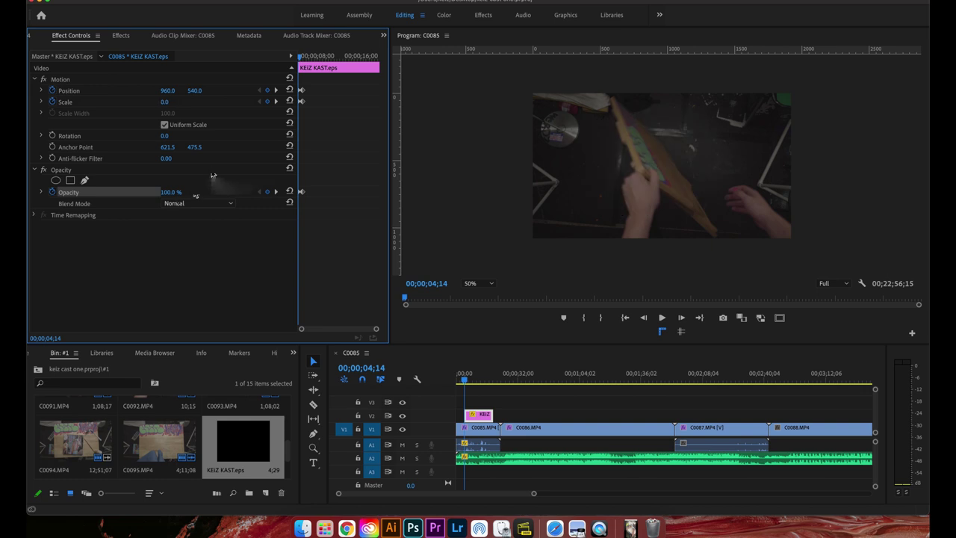
key(space)
Try the Screen and Overlay blend modes on the lettering clip, checking them at different points of the footage
drag(313, 56, 304, 59)
click(223, 206)
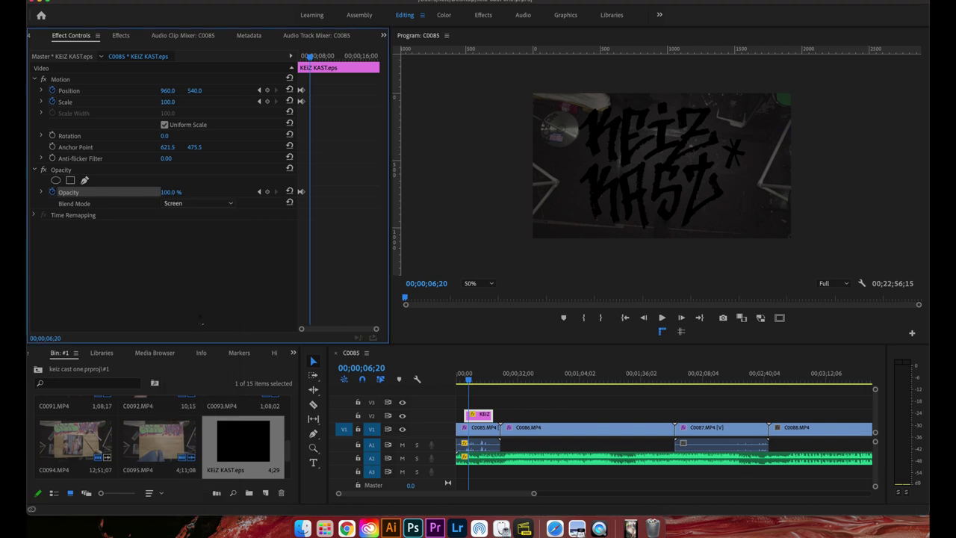
click(188, 298)
drag(309, 58, 321, 66)
Compare further blend modes on the lettering clip, settle on Divide, and play it from the clip's start
click(200, 204)
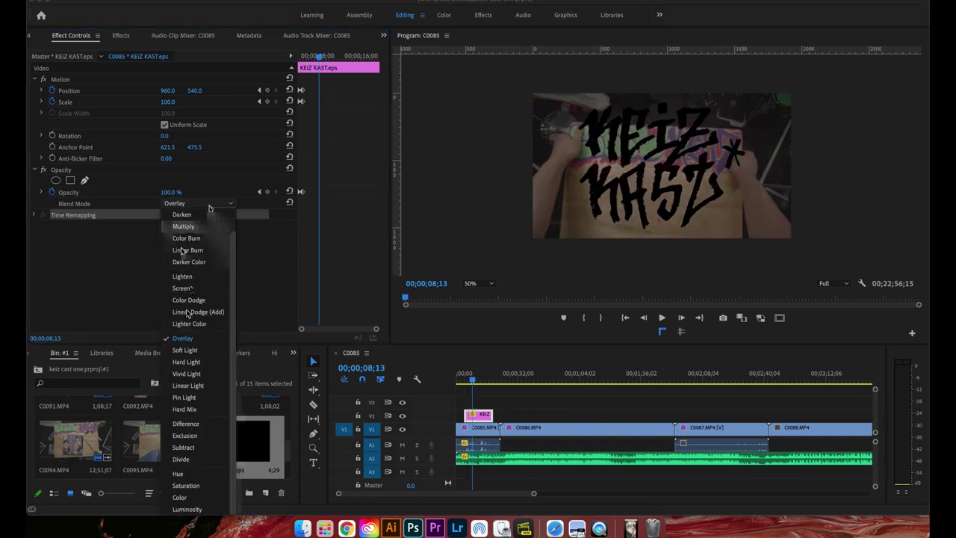
click(187, 442)
click(307, 57)
click(197, 204)
click(189, 437)
click(183, 203)
click(185, 458)
click(300, 57)
key(space)
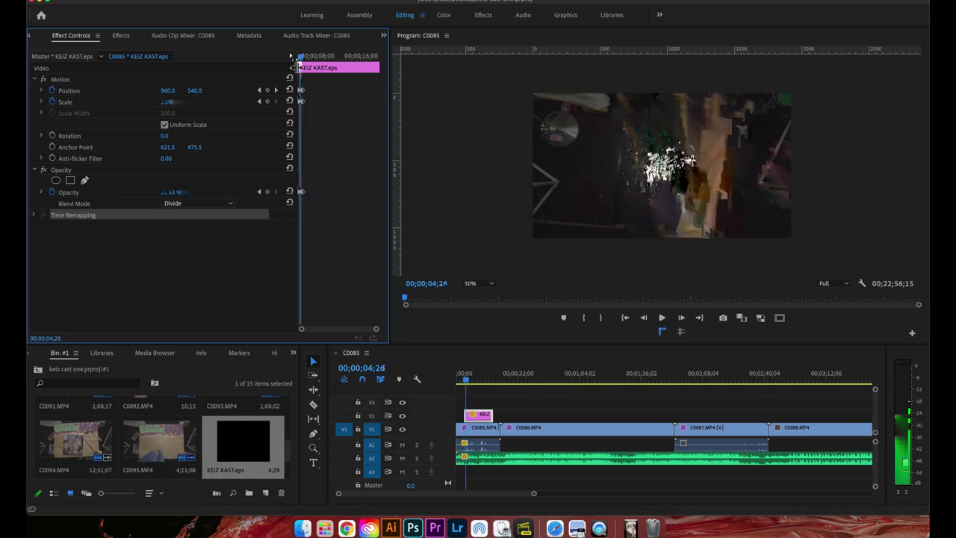
key(space)
Try several of the darkening and lightening blend modes on the lettering clip in place of Divide
click(209, 205)
click(210, 206)
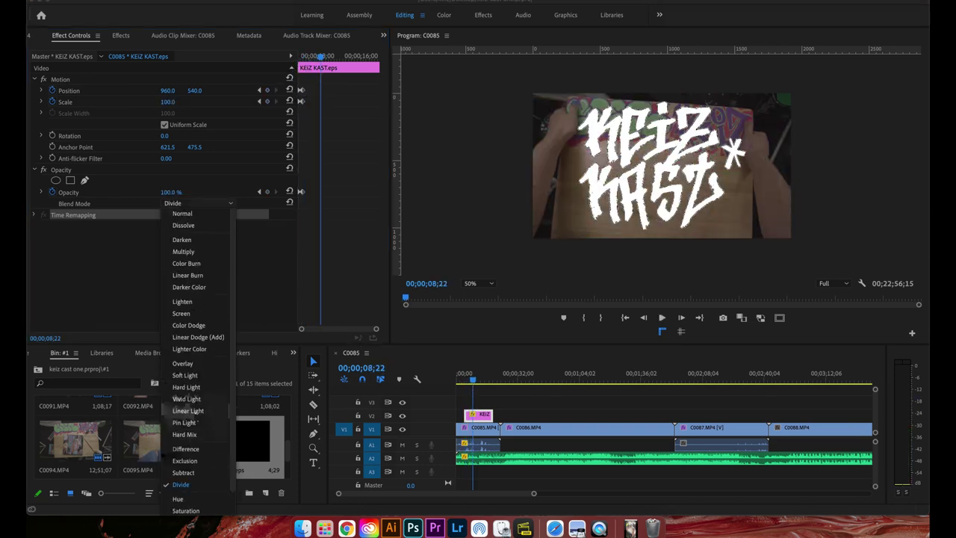
click(195, 248)
key(space)
click(210, 205)
click(185, 227)
click(192, 205)
click(197, 311)
click(209, 204)
click(199, 324)
click(200, 204)
click(193, 300)
Try the light-type blend modes on the lettering clip, choosing Pin Light
drag(326, 57, 322, 58)
click(210, 204)
click(196, 386)
click(215, 204)
click(184, 397)
Move the ending Position, Scale and Opacity keyframes closer to the clip's start and replay the lettering's entrance
click(302, 57)
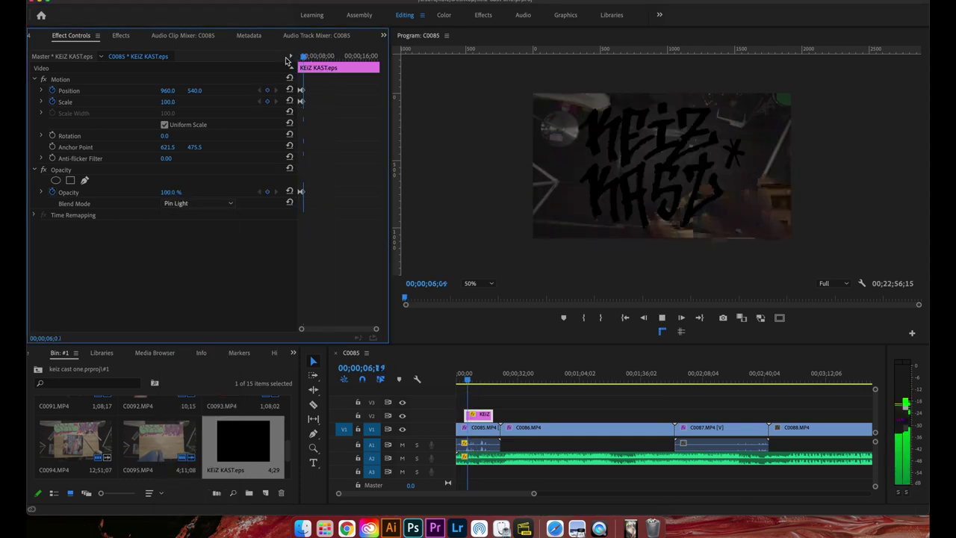
key(space)
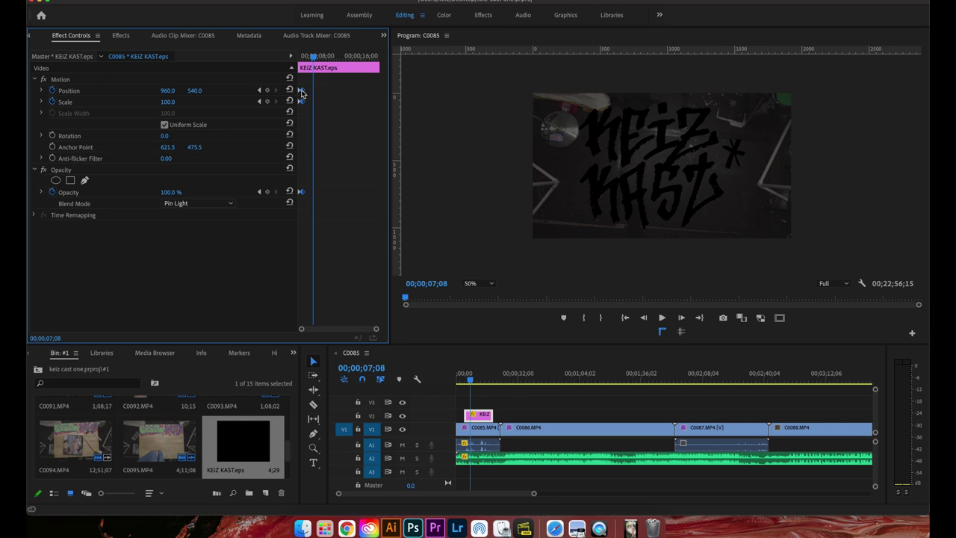
mouse_move(313, 57)
mouse_down()
mouse_move(380, 58)
mouse_move(311, 58)
mouse_up()
key(space)
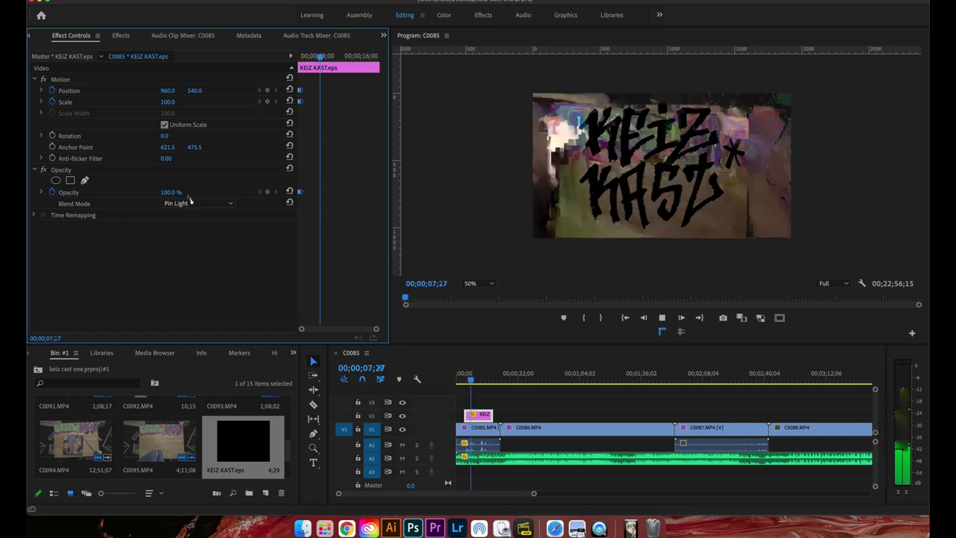
Try the Hard Mix and Subtract blend modes on the lettering clip
click(192, 204)
click(193, 409)
click(185, 203)
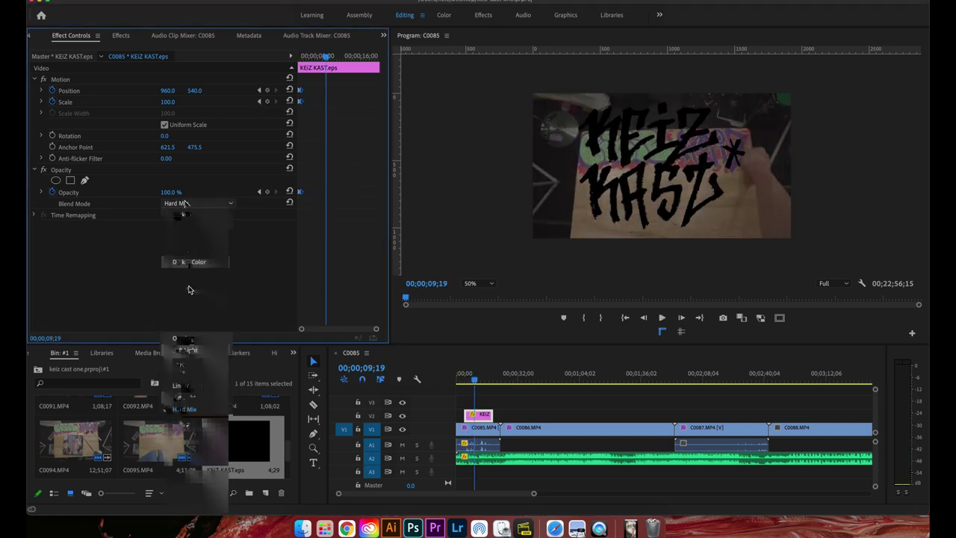
click(193, 423)
click(188, 203)
click(193, 436)
Set the lettering clip's blend mode to Divide and play the sequence to check it
click(192, 204)
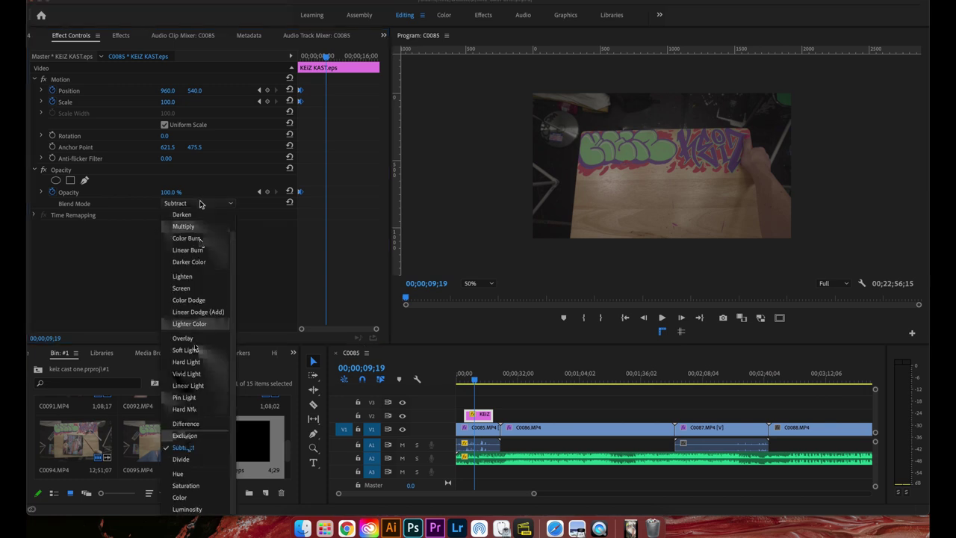
click(186, 452)
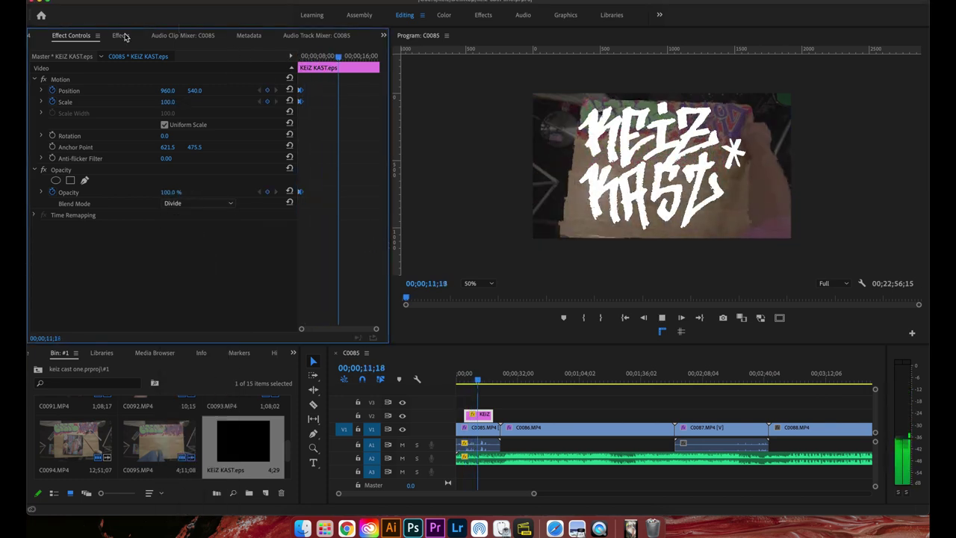
key(space)
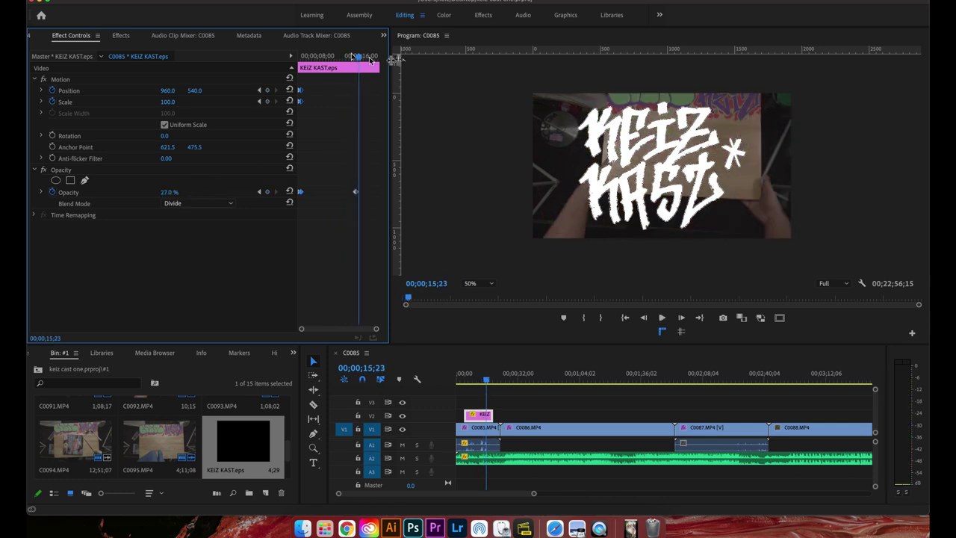
Try fading the lettering to 27% opacity at 00;00;11;10 with the Linear Dodge (Add) and Color Burn blend modes
drag(353, 60, 335, 71)
drag(169, 192, 164, 192)
click(197, 203)
click(202, 312)
click(198, 205)
click(194, 239)
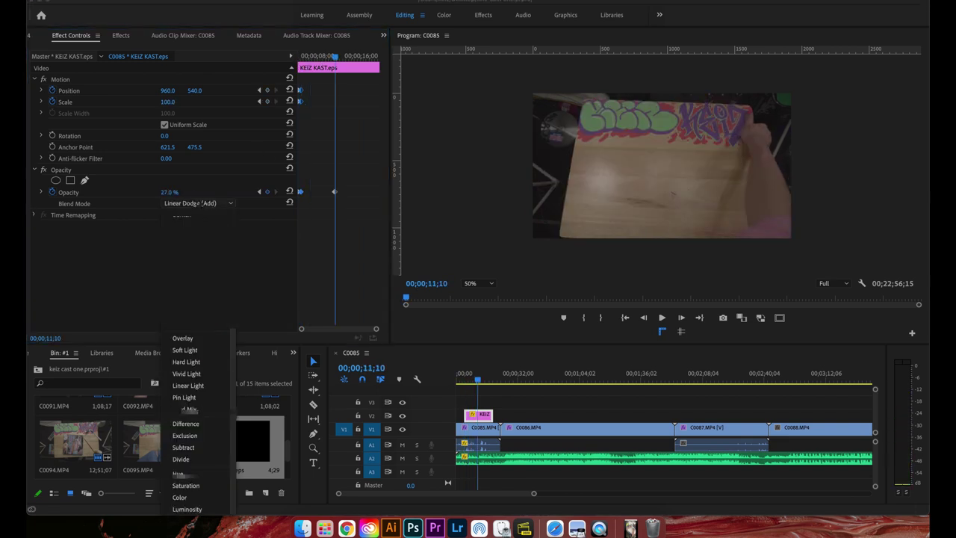
drag(334, 58, 298, 58)
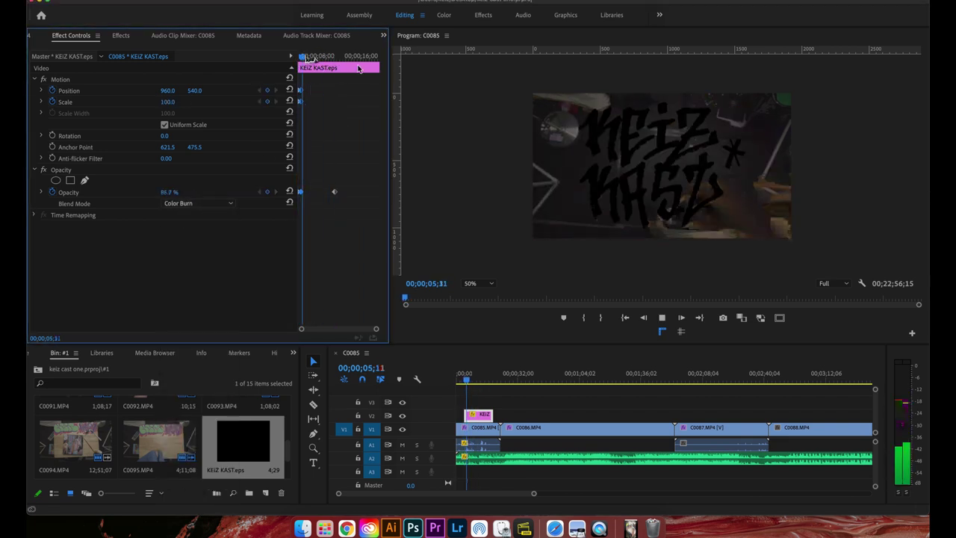
drag(362, 60, 309, 67)
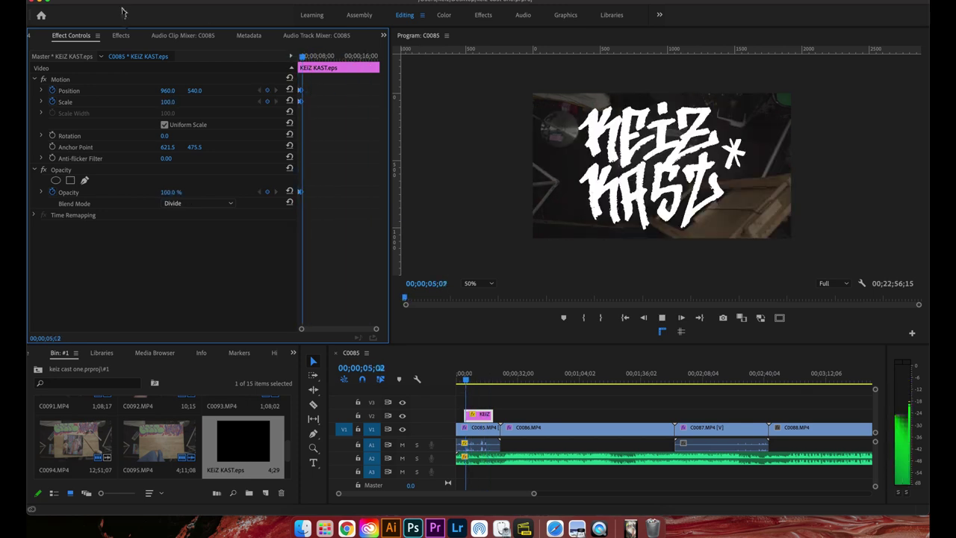
Find the Hue Shift preset with the search term "hue", apply it to the KEiZ KAST.eps clip, and show its effect controls
click(120, 35)
text(hue)
drag(81, 106, 490, 415)
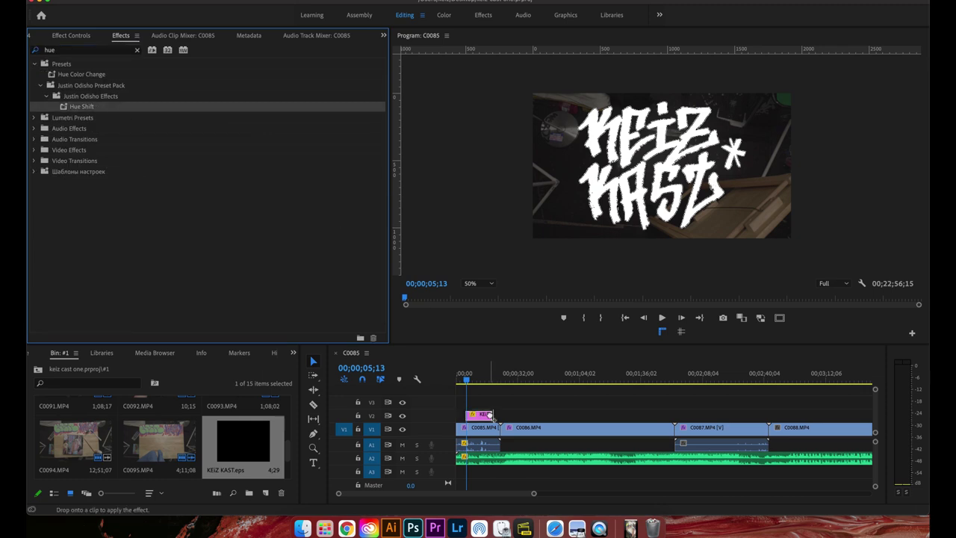
click(475, 374)
click(71, 35)
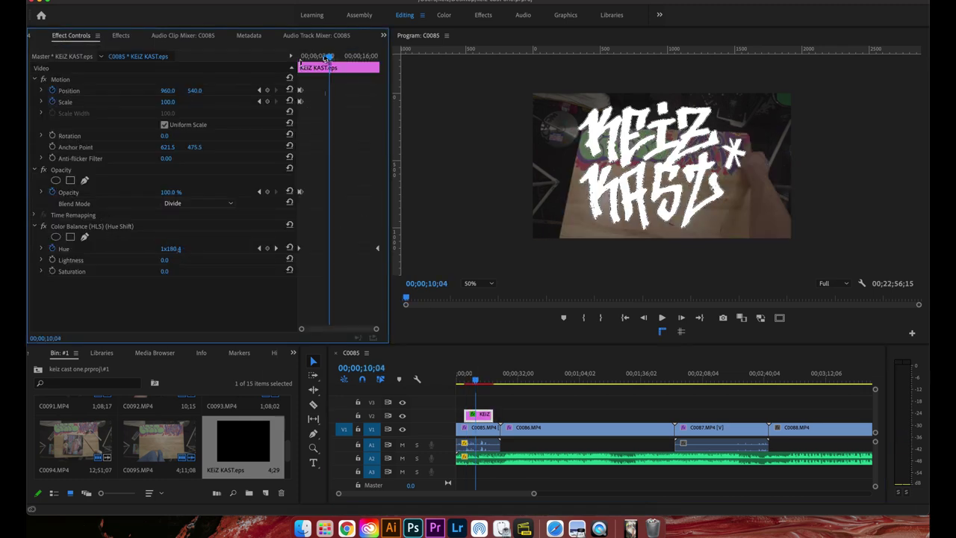
Set the Hue Shift effect's Lightness to 34 and Saturation to 100, add a Hue keyframe near the start, and play the result
drag(327, 58, 300, 61)
key(space)
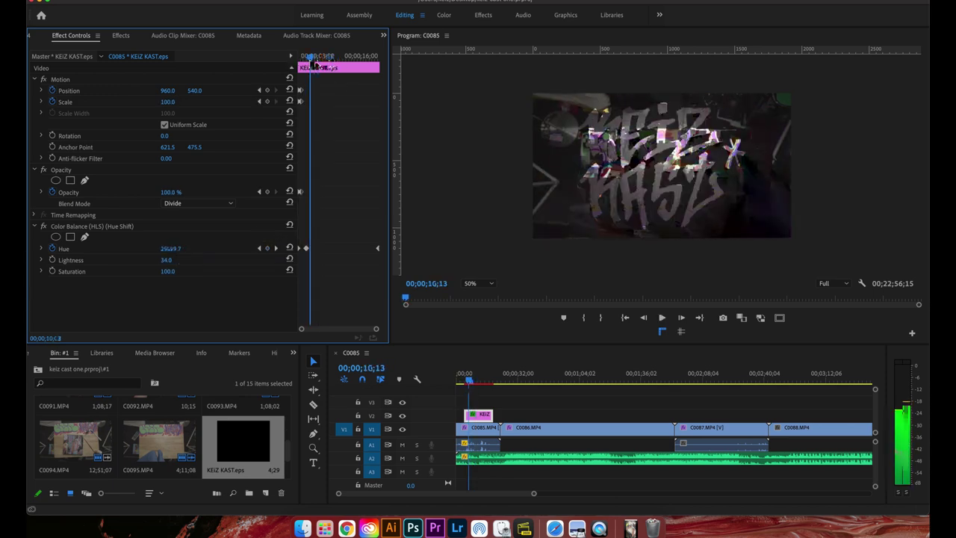
click(489, 381)
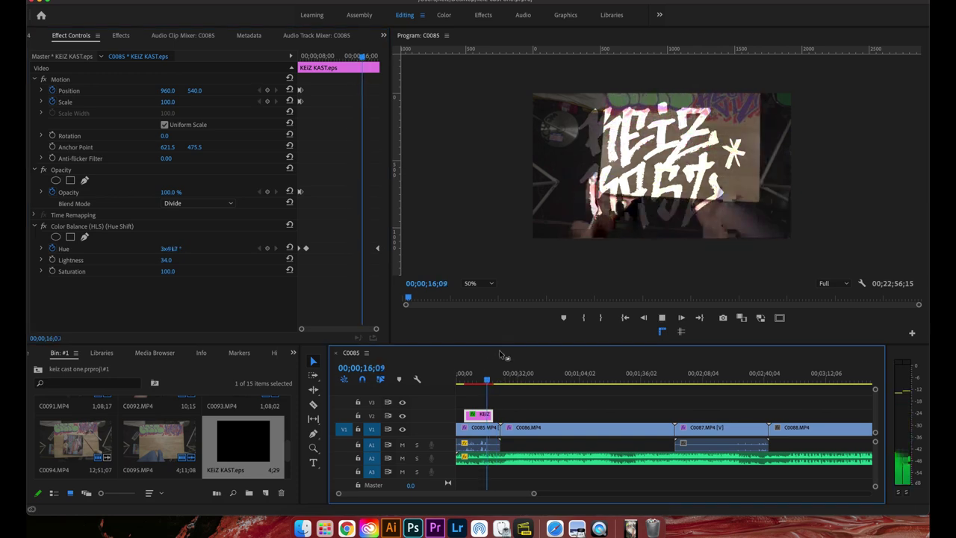